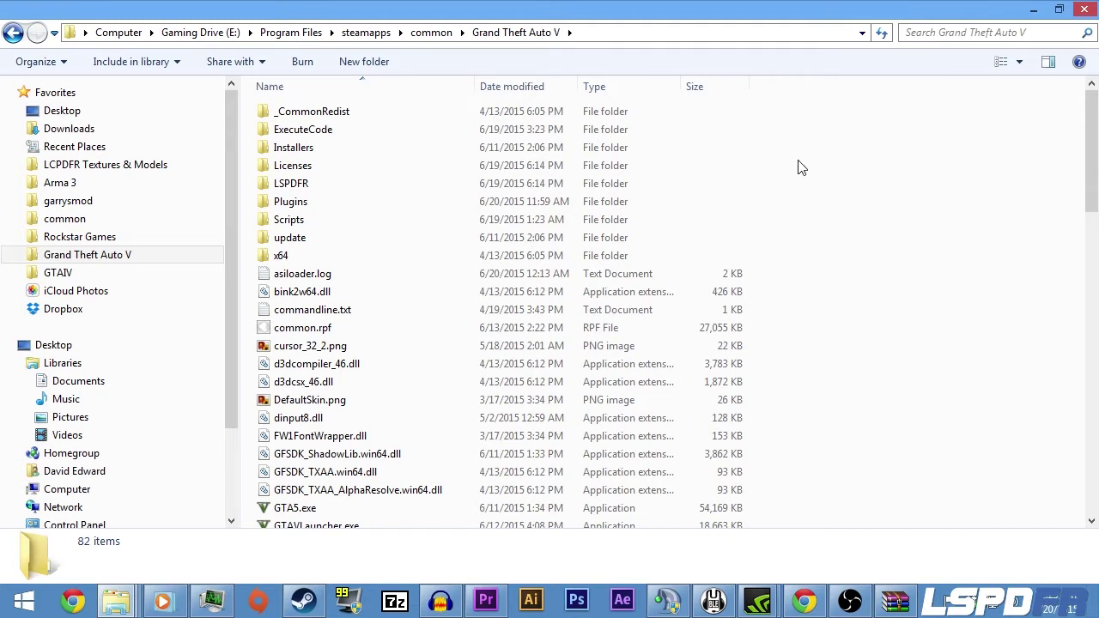
Open the game's Plugins folder and check the LSPD First Response and SpeedRadar plugin files in it
double_click(530, 206)
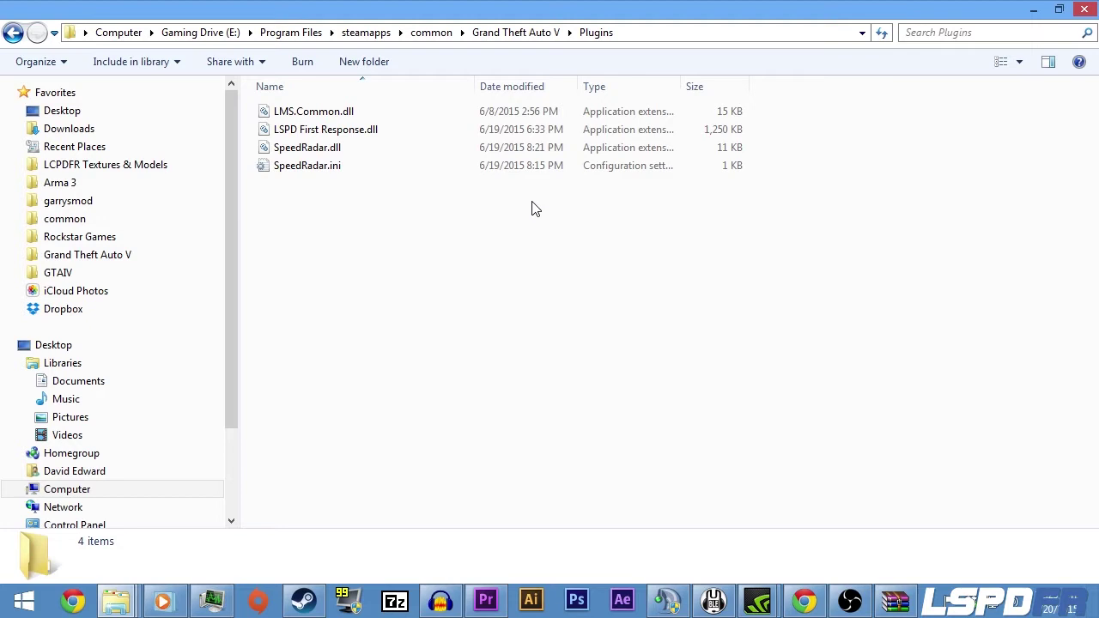
left_click(332, 139)
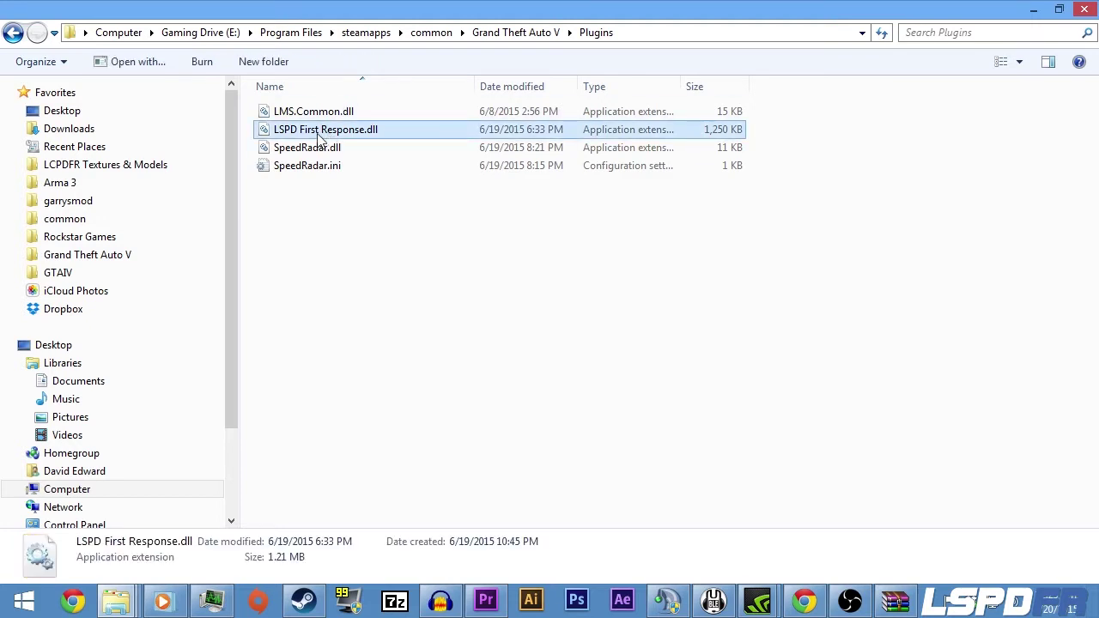
left_click(378, 226)
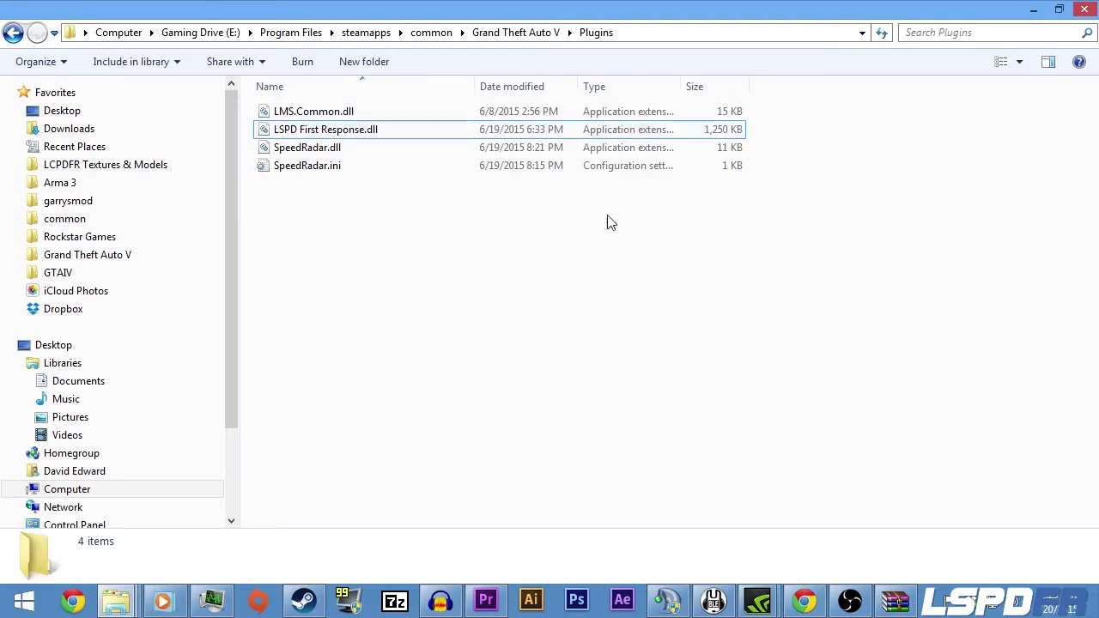
left_click_drag(300, 191, 291, 153)
left_click(329, 206)
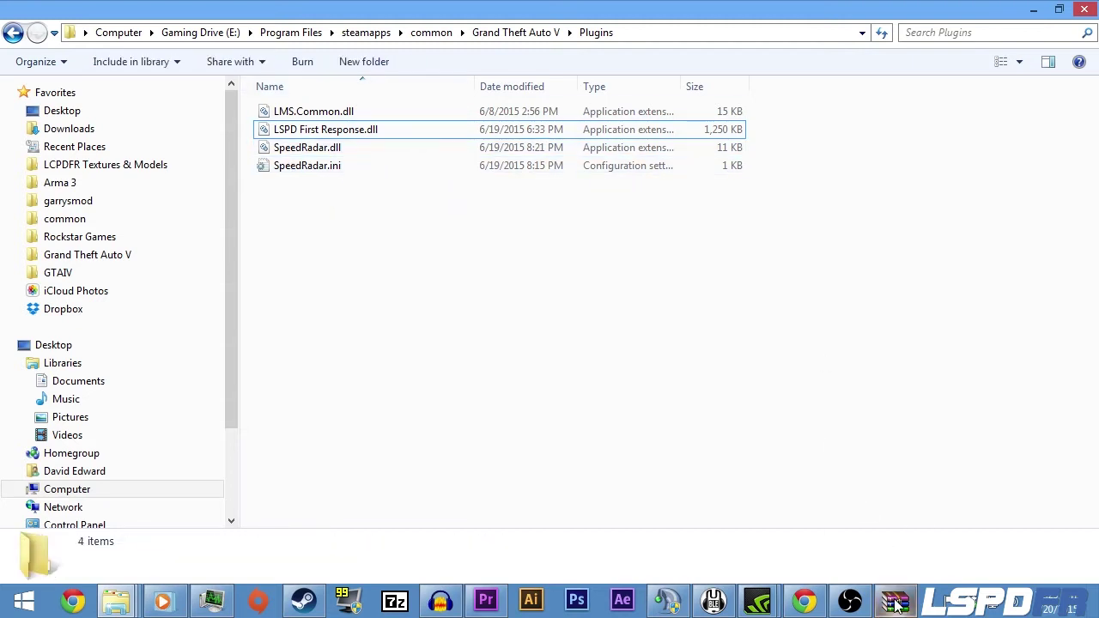
left_click_drag(331, 215, 288, 146)
left_click(365, 226)
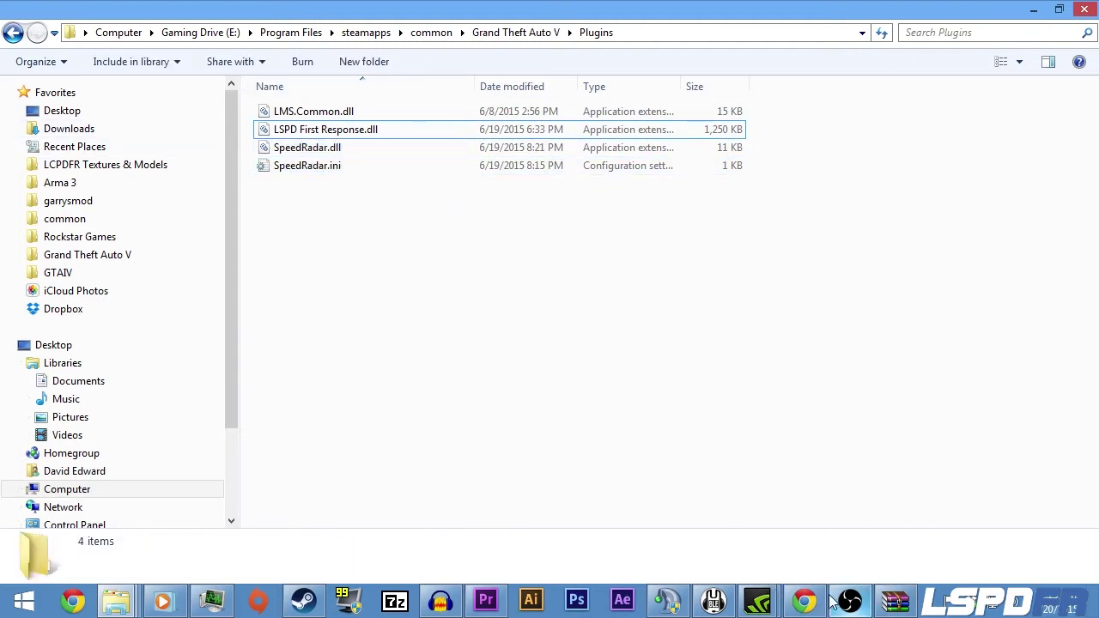
Switch to the SpeedRadar_v1.1.0.zip archive in WinRAR, place it below the folder's files, and select its Plugins folder and startup.rphs
left_click(895, 601)
left_click_drag(399, 112, 528, 217)
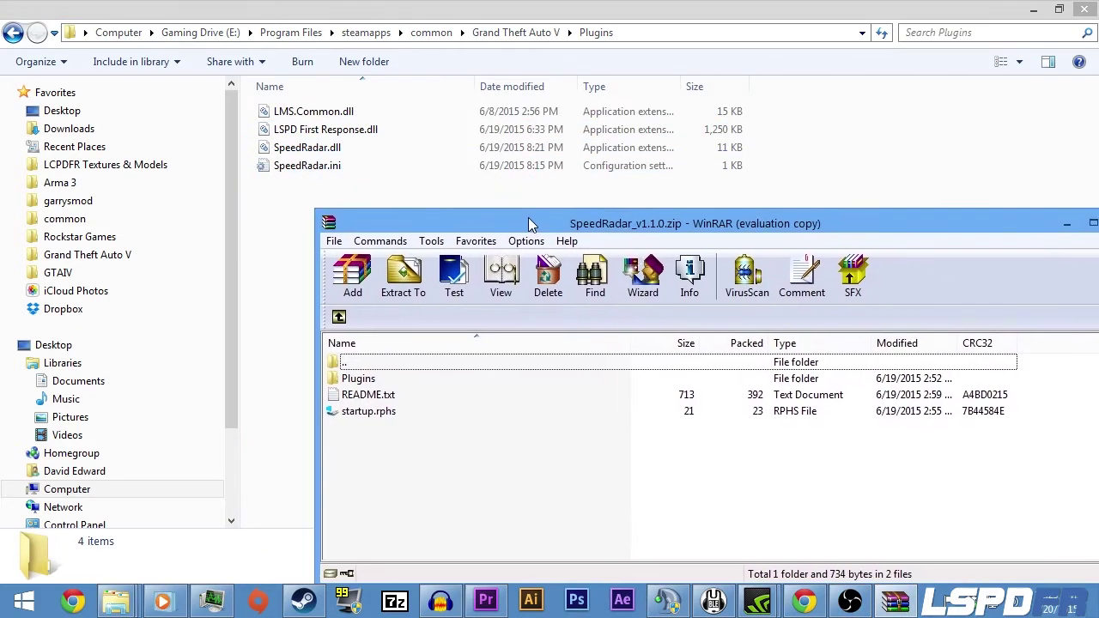
left_click(375, 415)
left_click(371, 386, "ctrl")
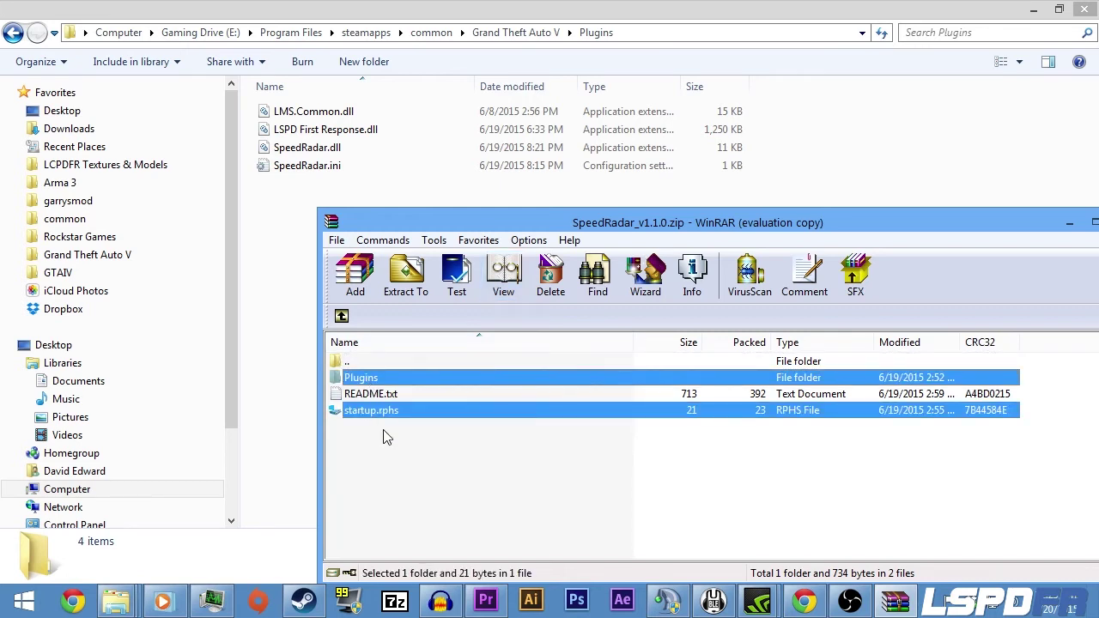
View the contents of startup.rphs inside the SpeedRadar archive, and close the viewer
left_click(376, 409)
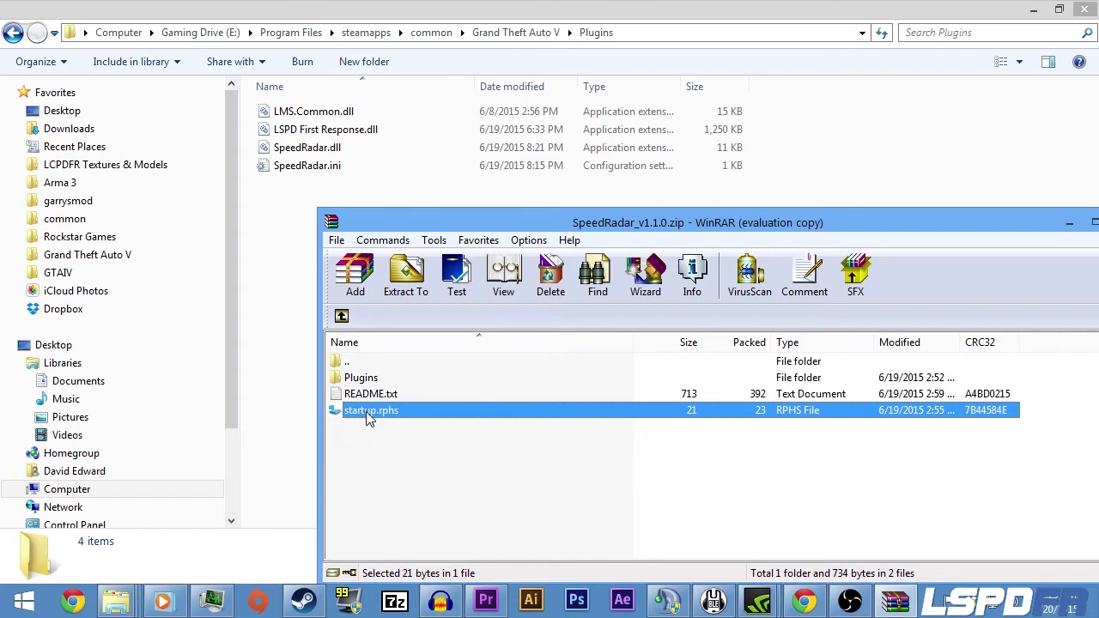
left_click(370, 424)
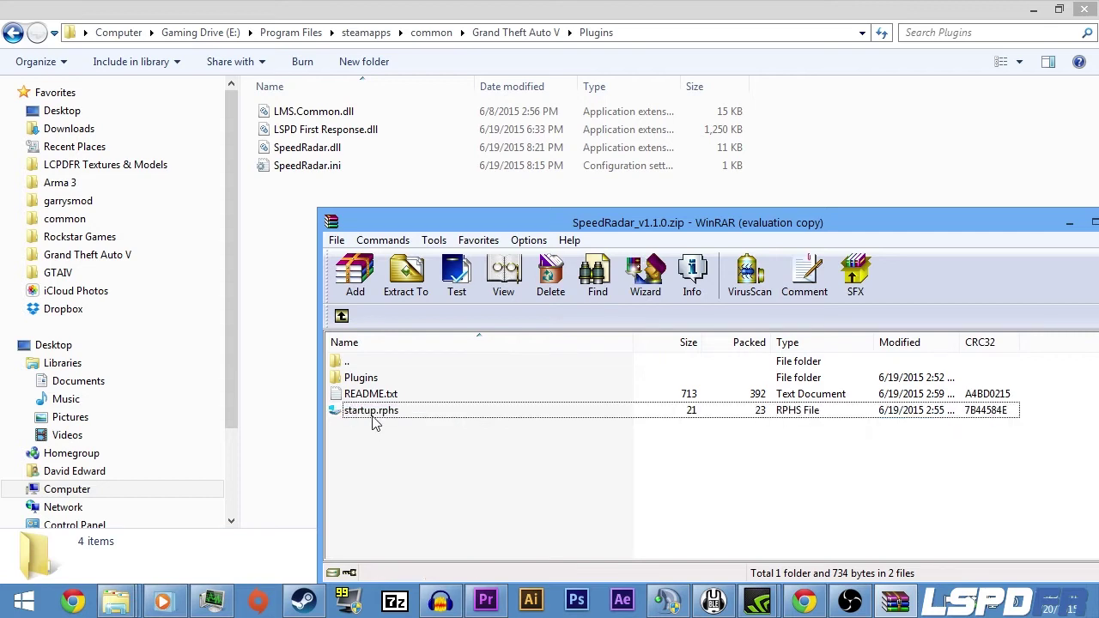
left_click(373, 415)
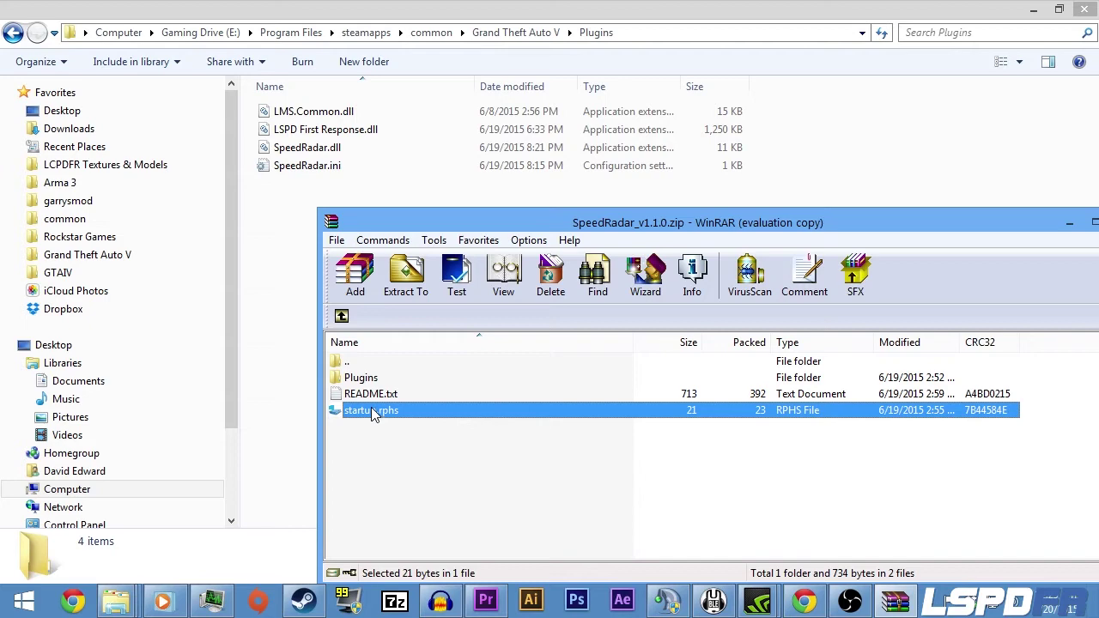
right_click(371, 410)
left_click(462, 179)
left_click_drag(400, 120, 446, 143)
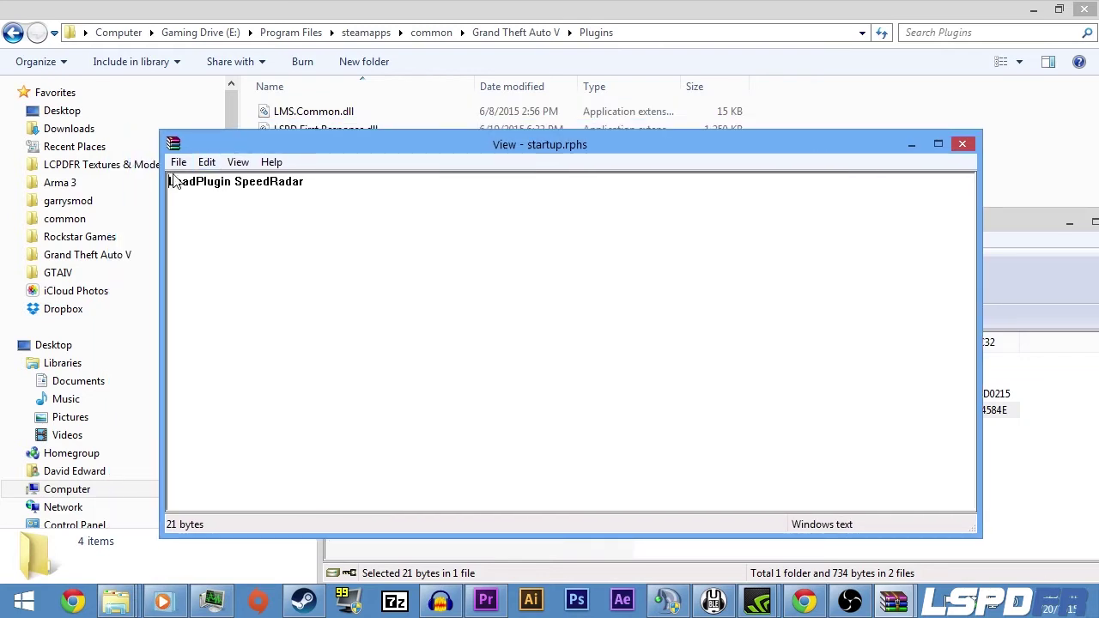
left_click(961, 143)
left_click(518, 462)
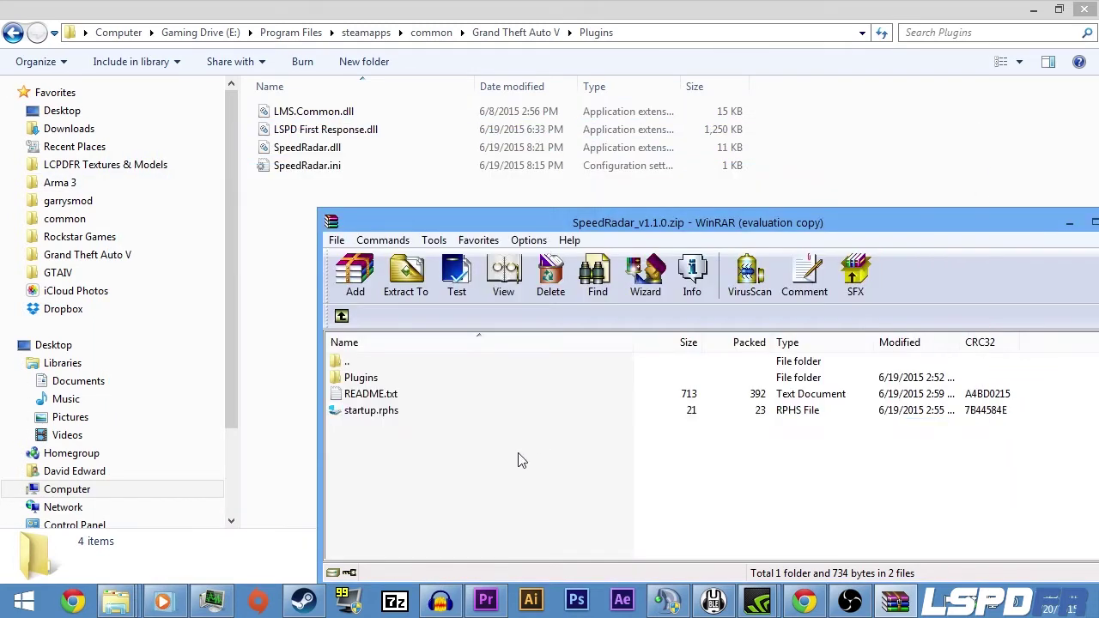
Move the SpeedRadar files from the archive's Plugins folder into the game's Plugins folder, replacing all existing copies
left_click(395, 418)
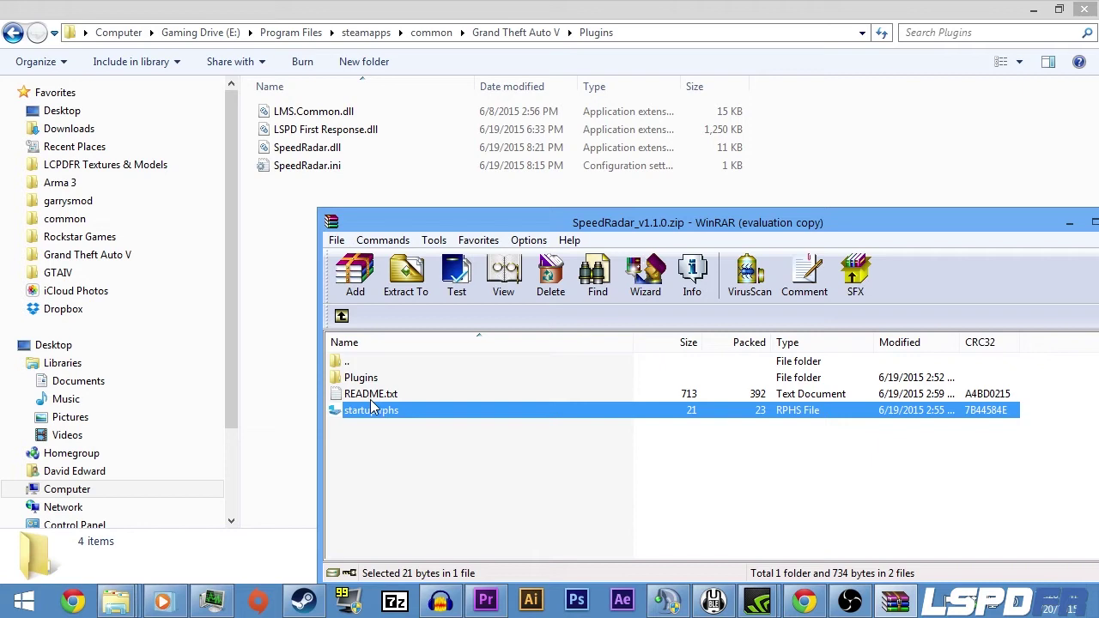
left_click(378, 409, "ctrl")
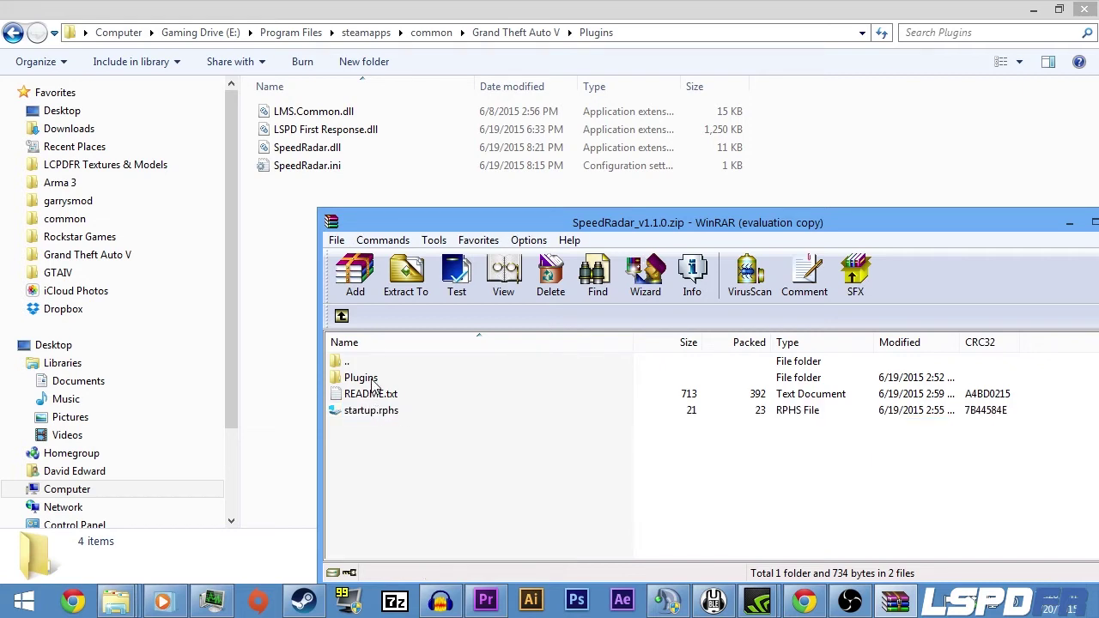
double_click(368, 379)
left_click_drag(387, 409, 297, 258)
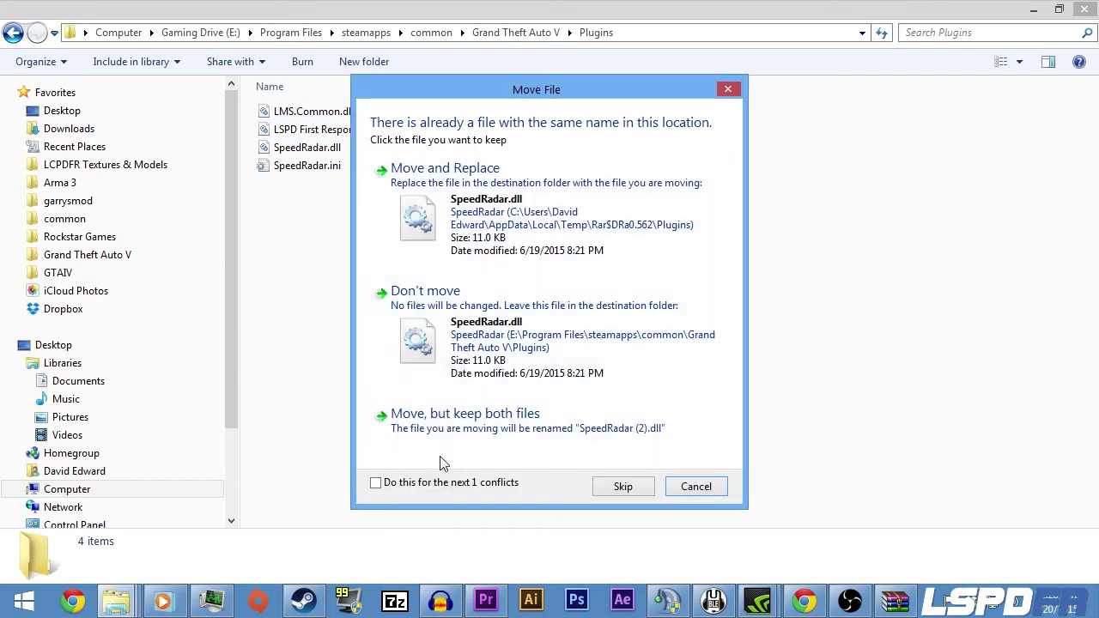
left_click(443, 484)
left_click(541, 245)
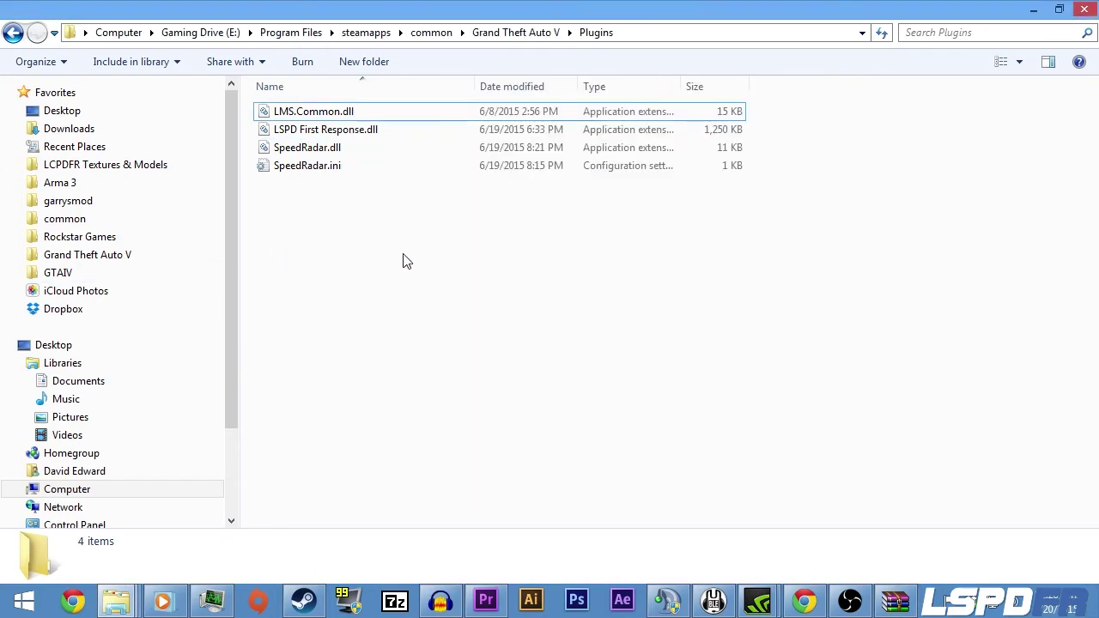
Open SpeedRadar.ini to review the radar's unit, key and flag chance settings, and close it
double_click(307, 164)
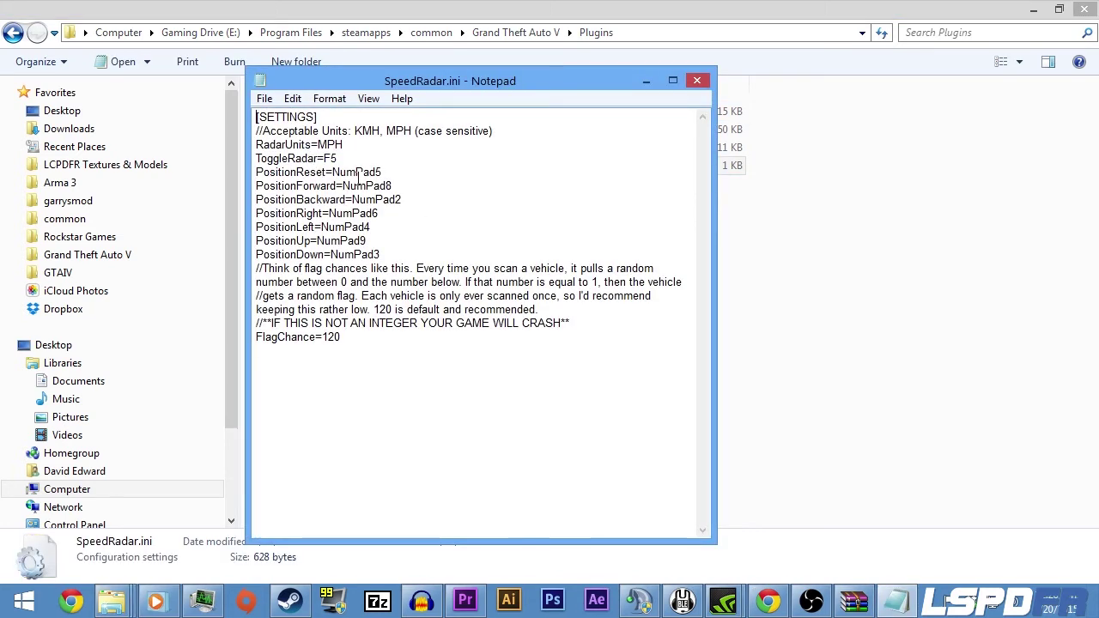
left_click(697, 80)
left_click(305, 165)
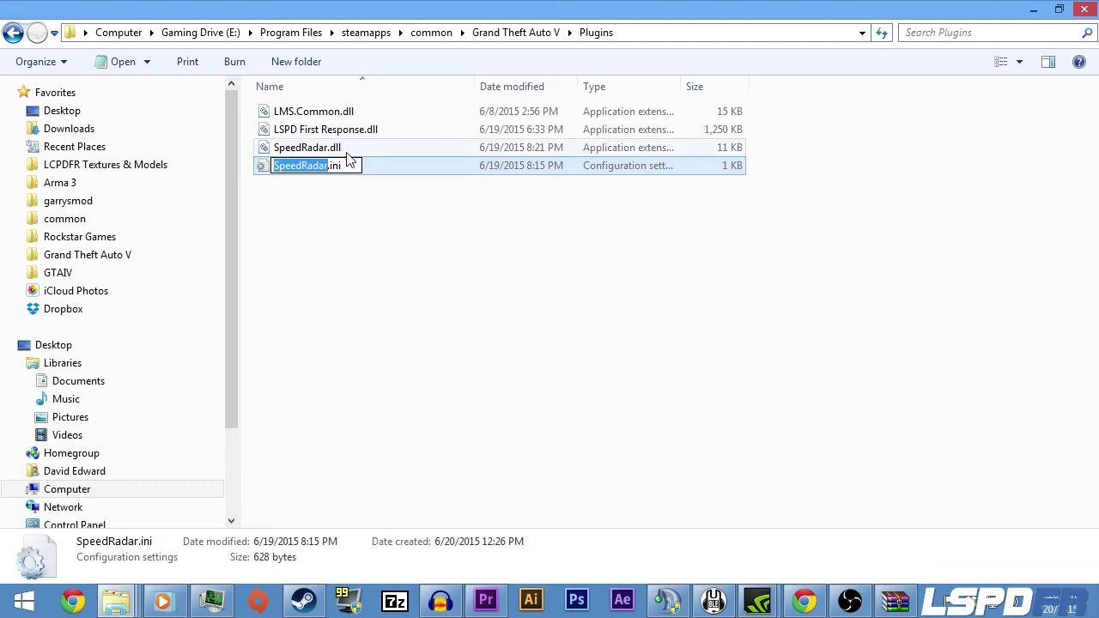
Copy the full file name of SpeedRadar.dll, including its extension, without renaming the file
left_click(333, 153)
left_click(333, 147)
key("ctrl+a")
key("ctrl+c")
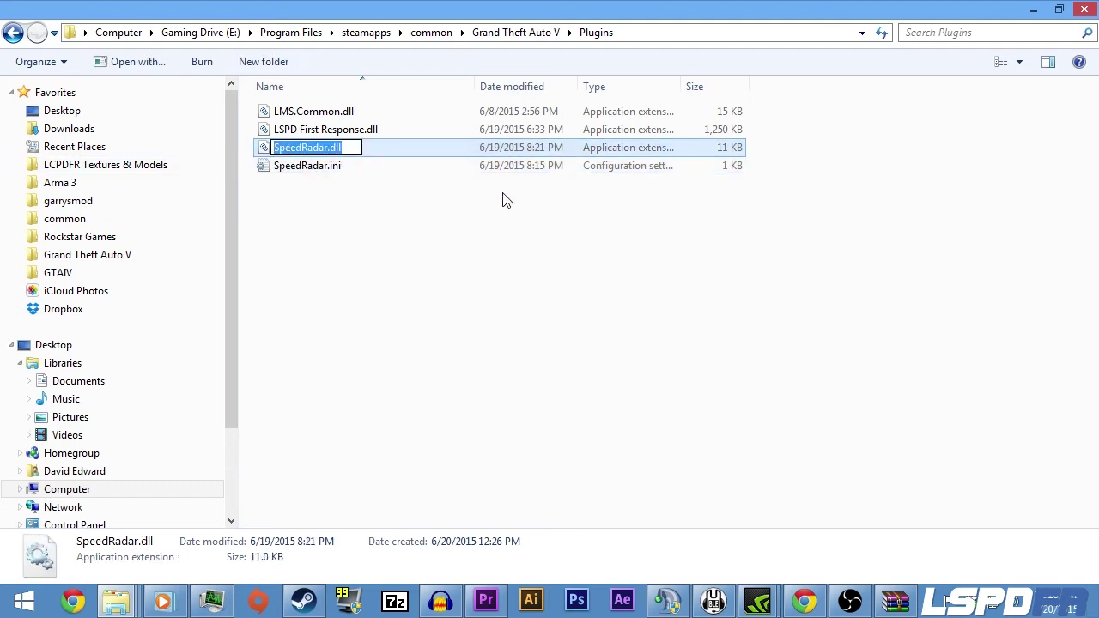
left_click(379, 221)
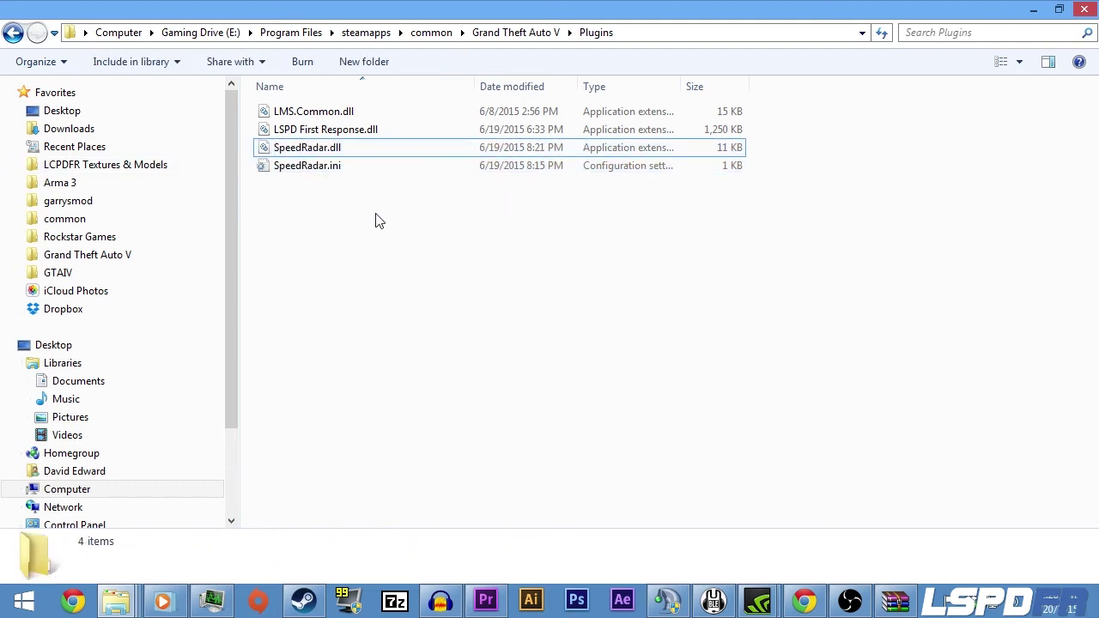
Return to the Grand Theft Auto V folder and open startup.rphs in Notepad++
left_click(529, 31)
scroll(677, 339, "down", 10)
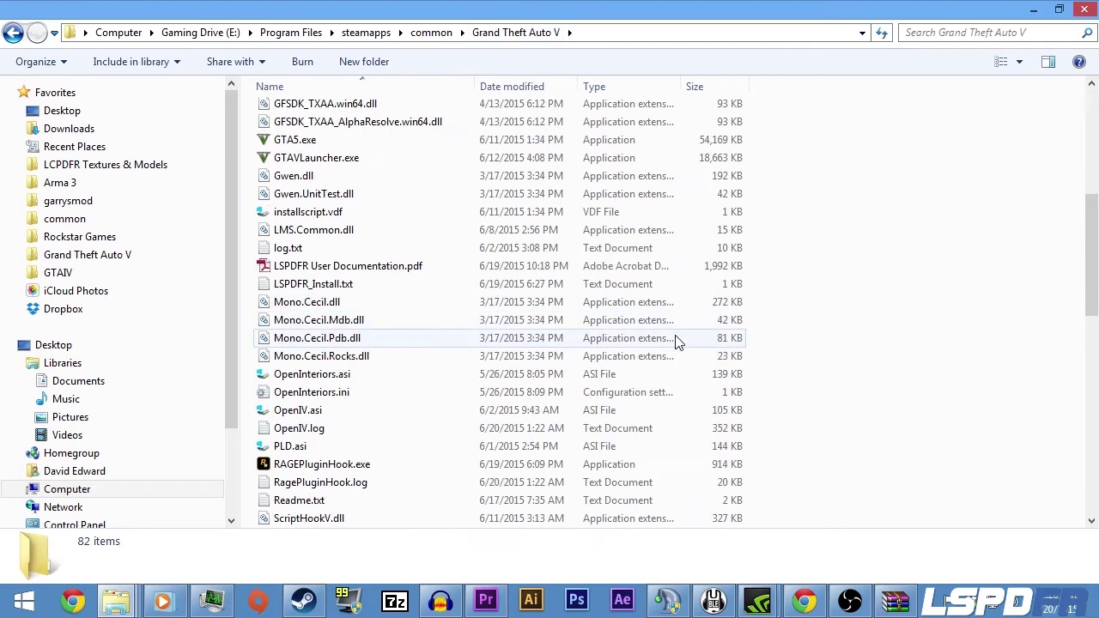
left_click(324, 450)
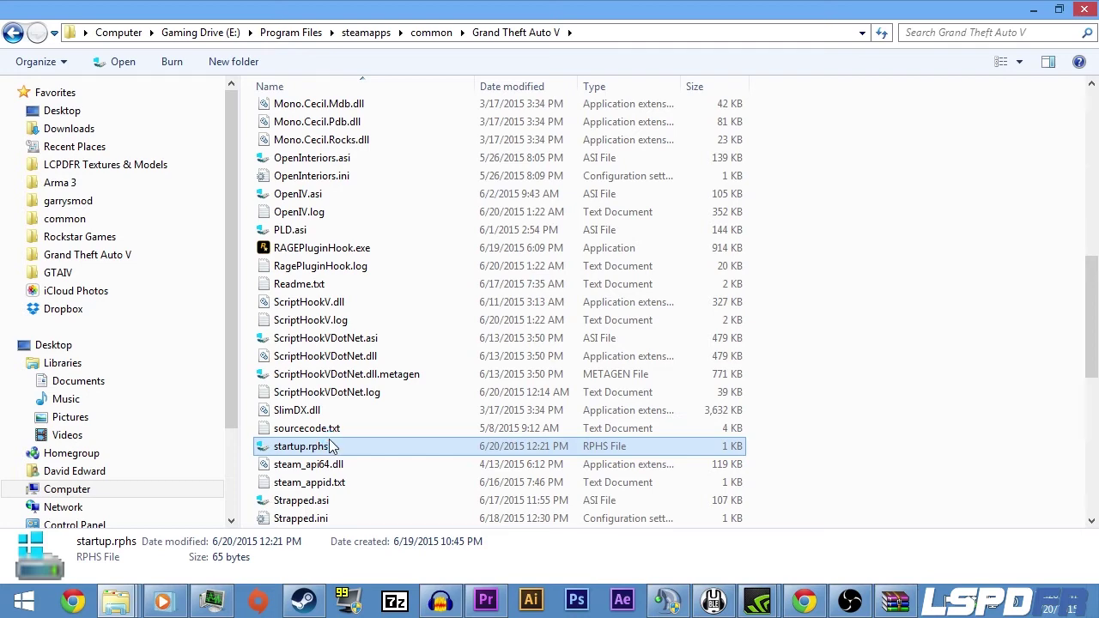
right_click(329, 440)
left_click(214, 127)
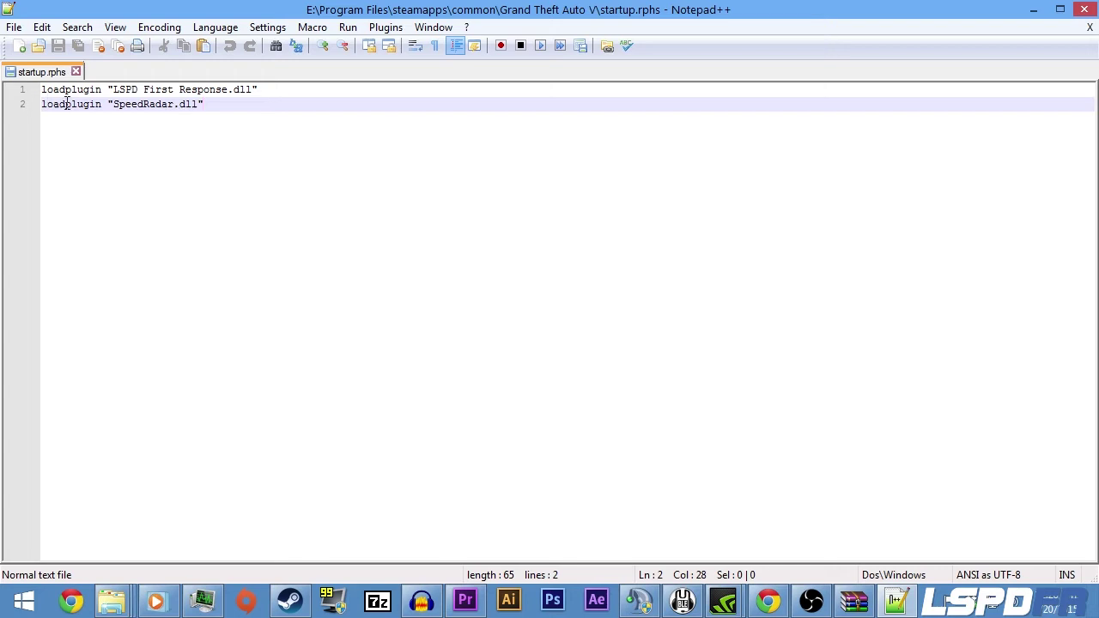
Rewrite the second line of startup.rphs as loadplugin "SpeedRadar.dll" using the copied file name, and save the file
left_click_drag(206, 105, 132, 110)
left_click_drag(205, 104, 39, 108)
type("loadplugin ")
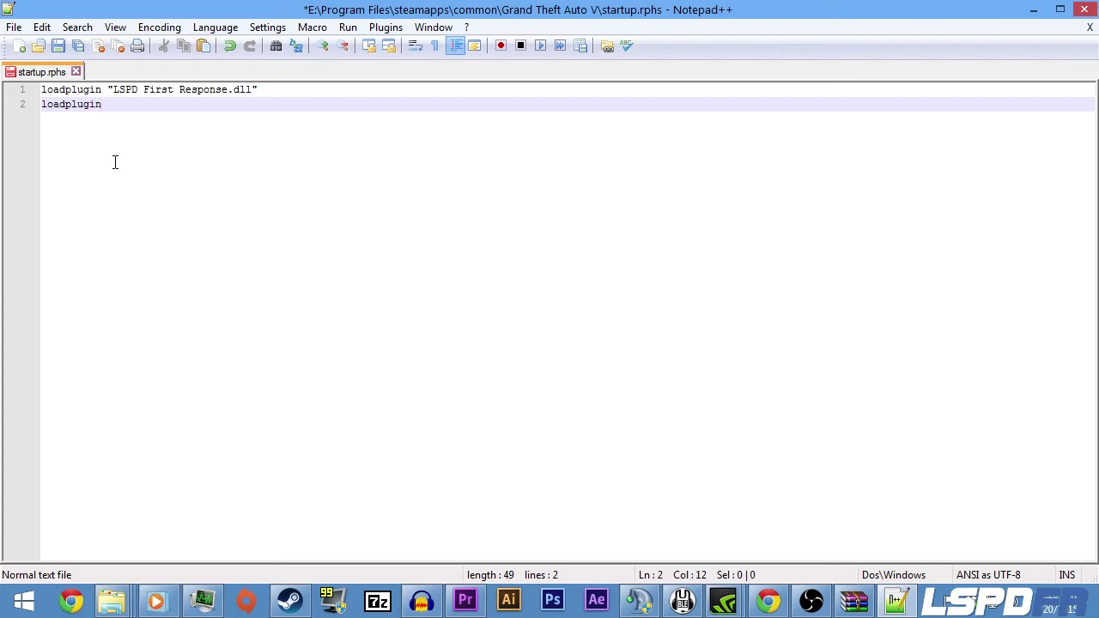
type("\"")
key("ctrl+v")
type("\"")
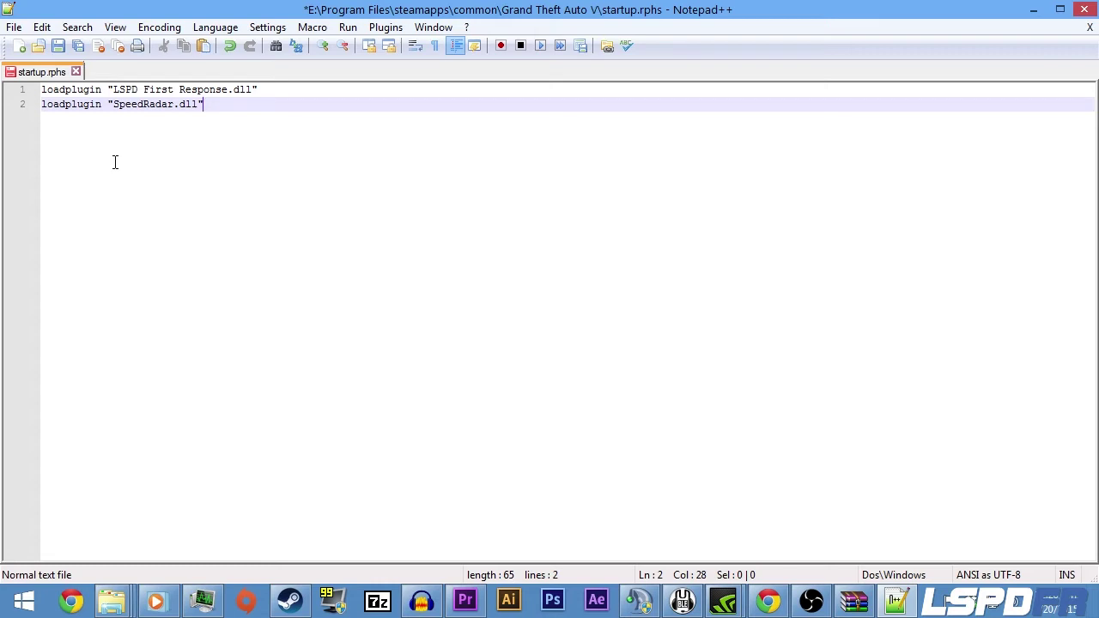
key("ctrl+s")
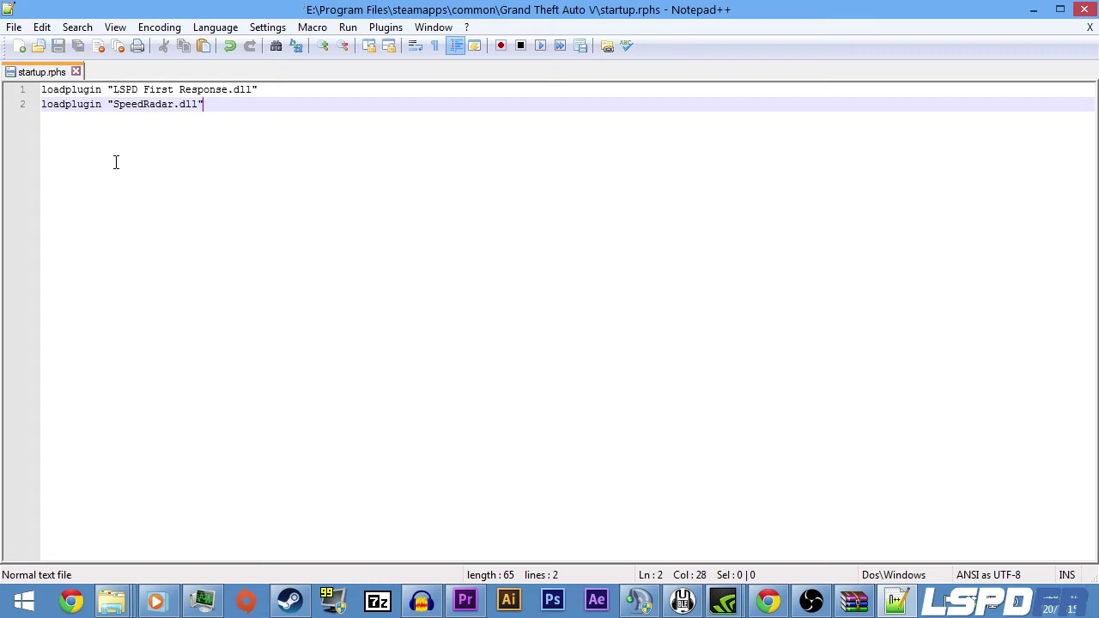
Save startup.rphs again under its existing name and close the editor
left_click(13, 26)
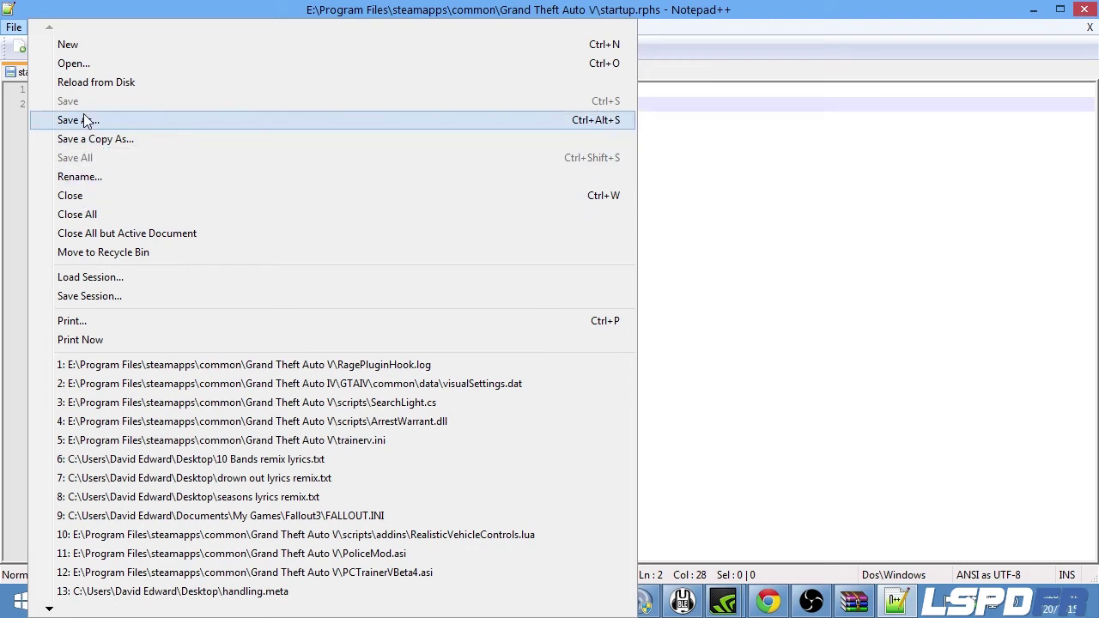
left_click(858, 186)
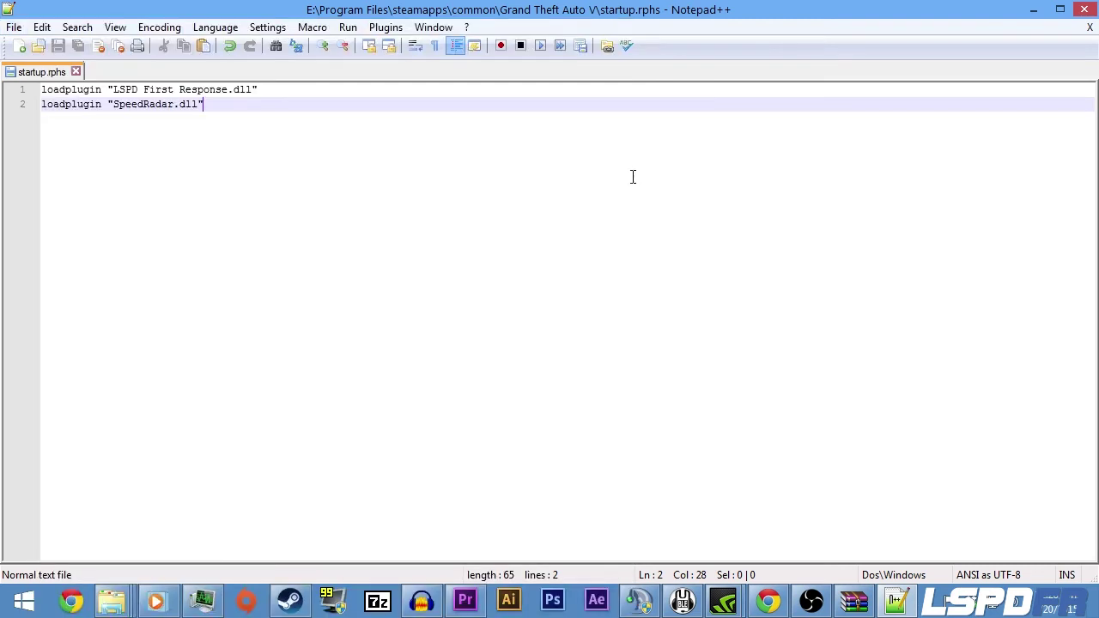
left_click(14, 27)
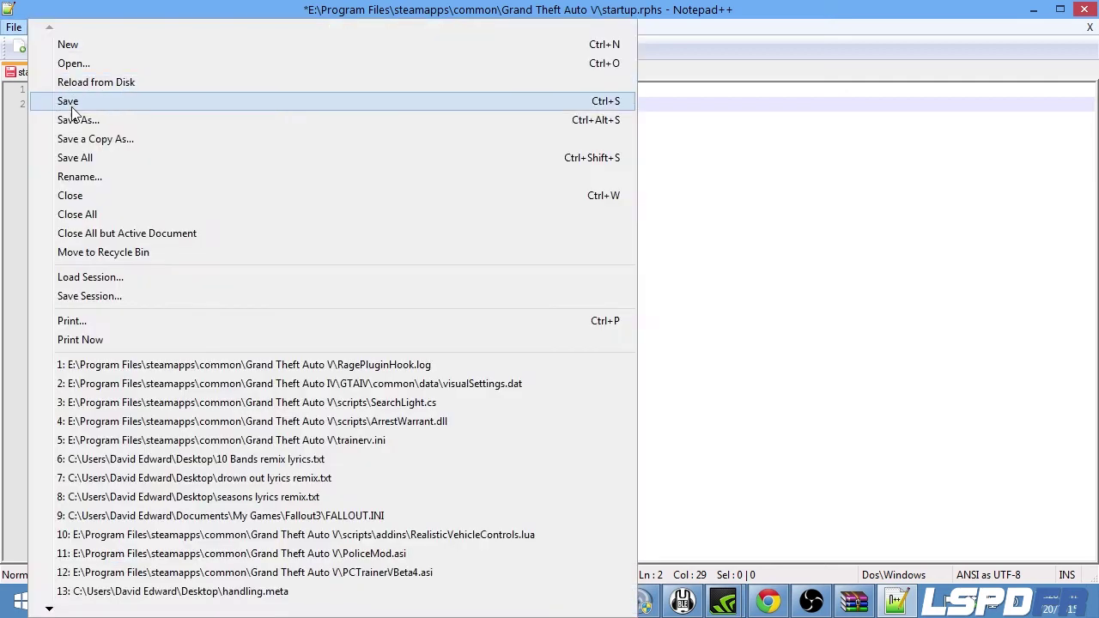
left_click(808, 158)
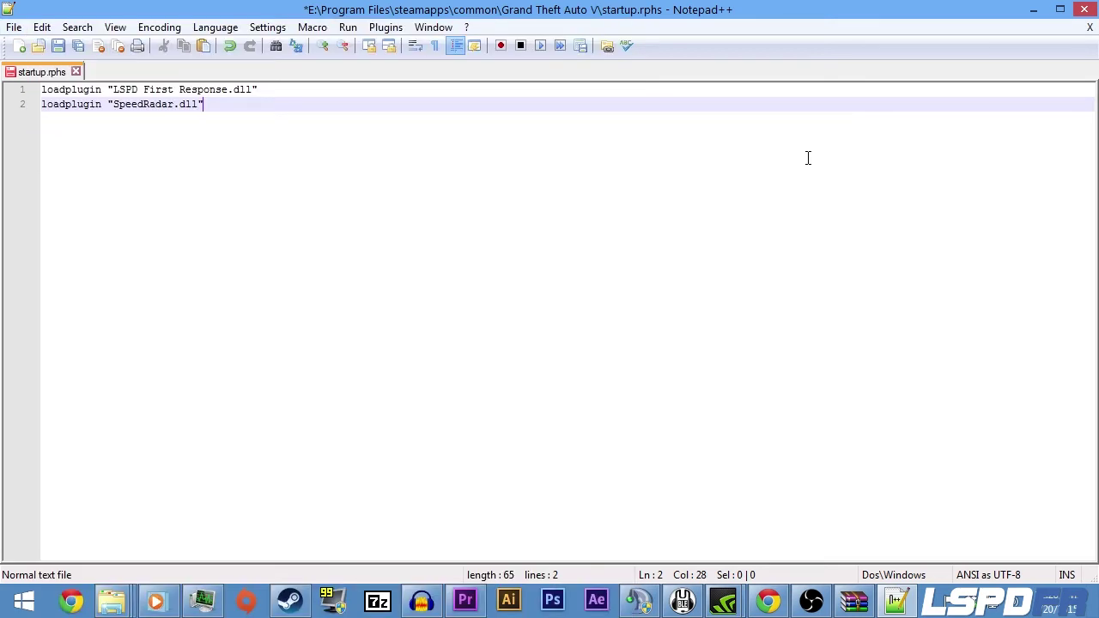
left_click(14, 26)
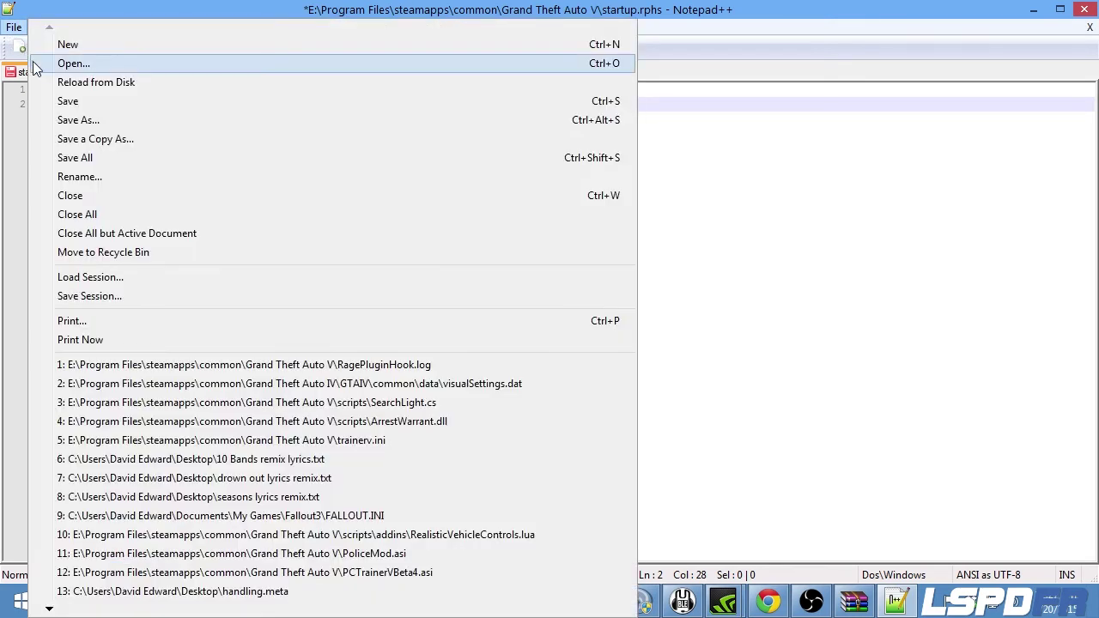
left_click(36, 101)
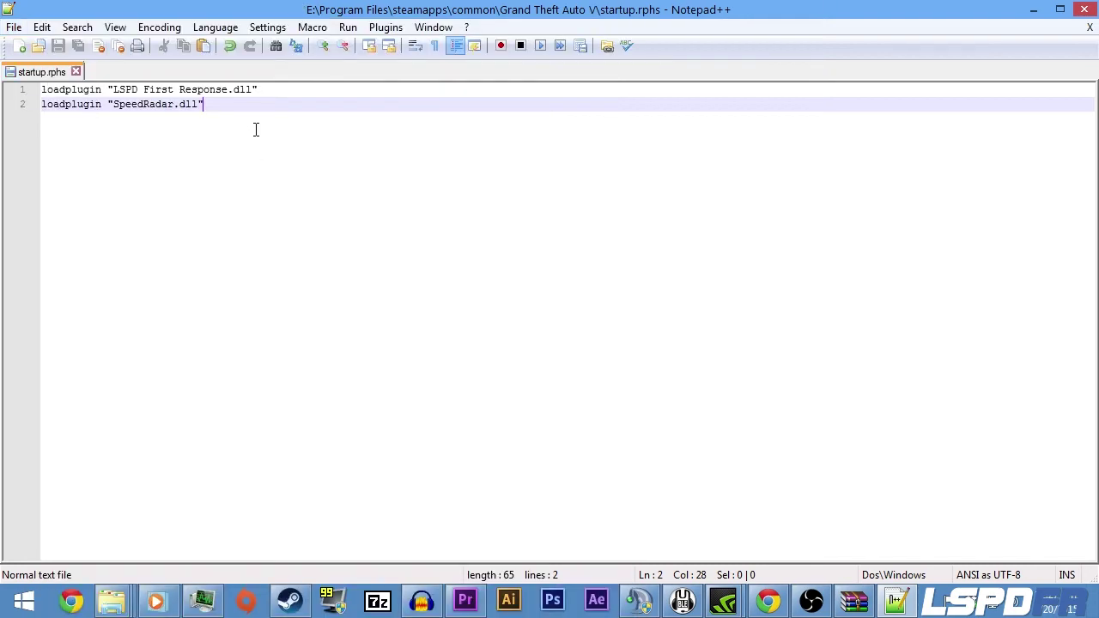
left_click(1085, 8)
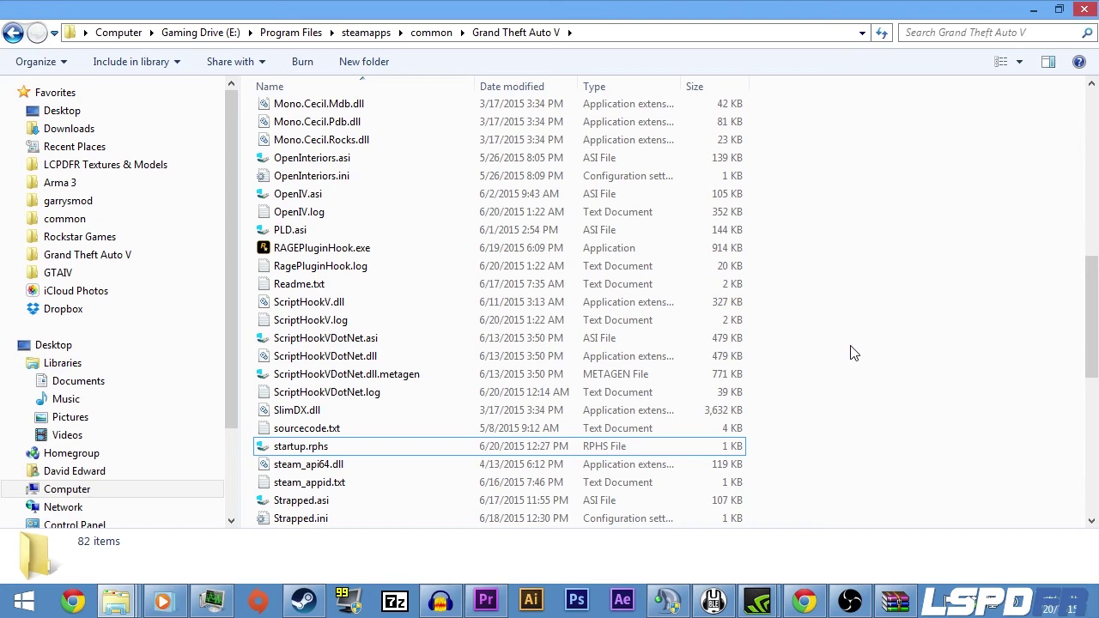
scroll(743, 363, "up", 4)
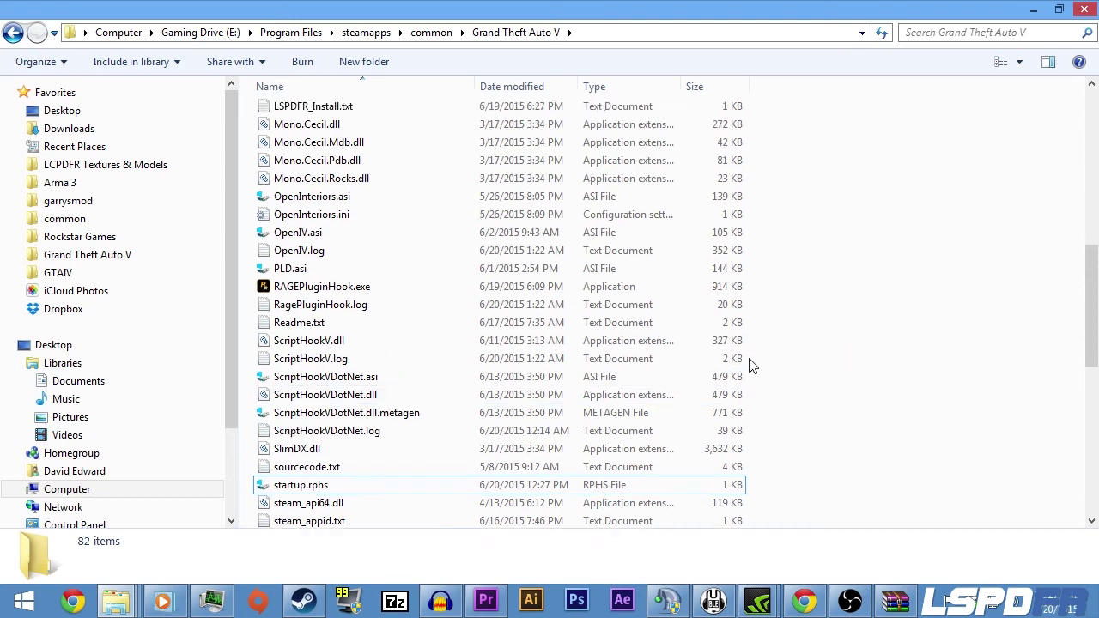
scroll(695, 393, "down", 4)
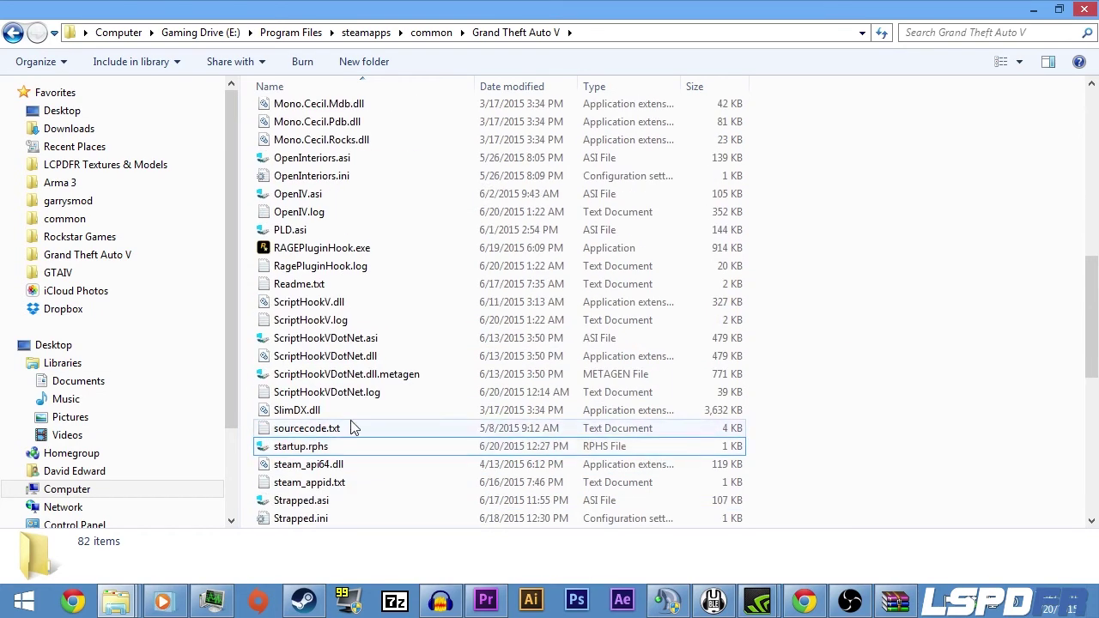
Switch to the SpeedRadar_v1.1.0.zip archive in WinRAR and go up to the level containing its Plugins folder
scroll(462, 427, "up", 4)
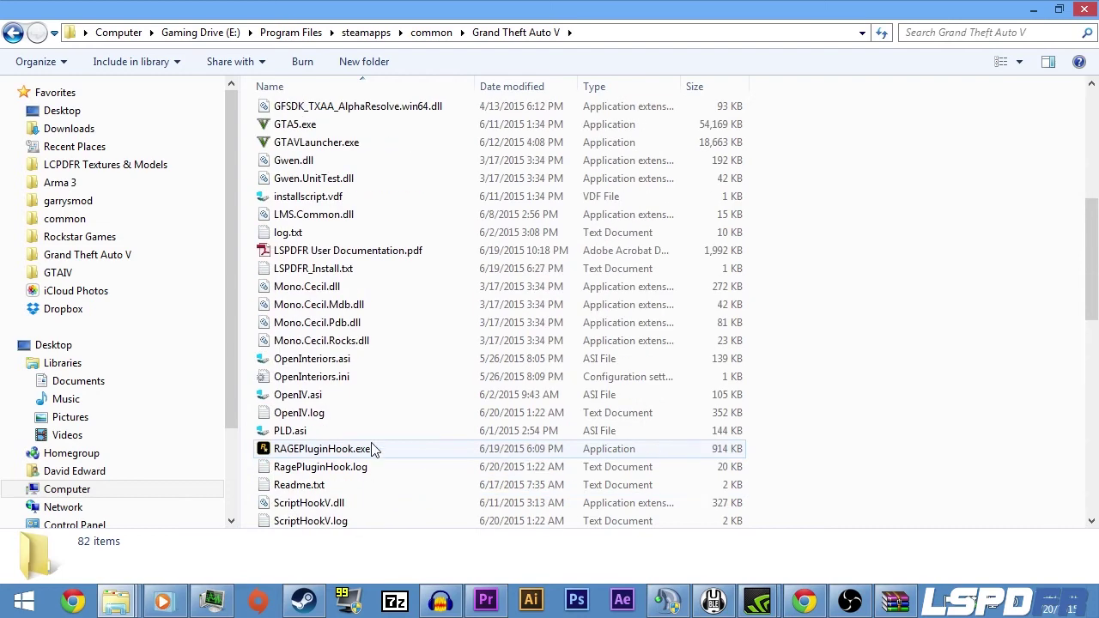
left_click(370, 449)
left_click(887, 424)
left_click(895, 601)
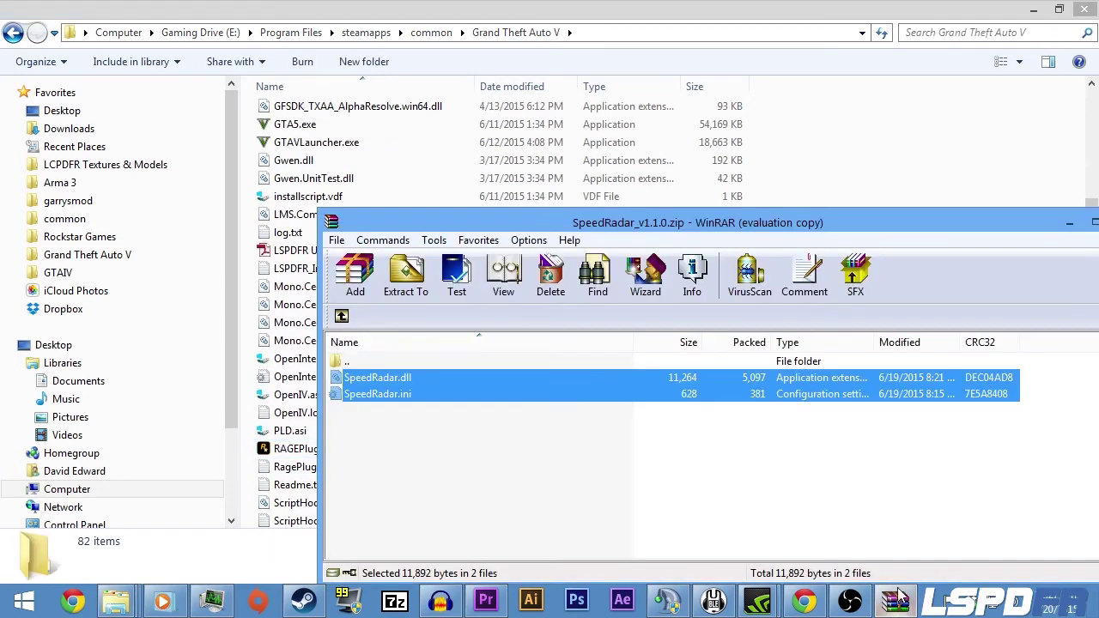
left_click(341, 316)
left_click(392, 443)
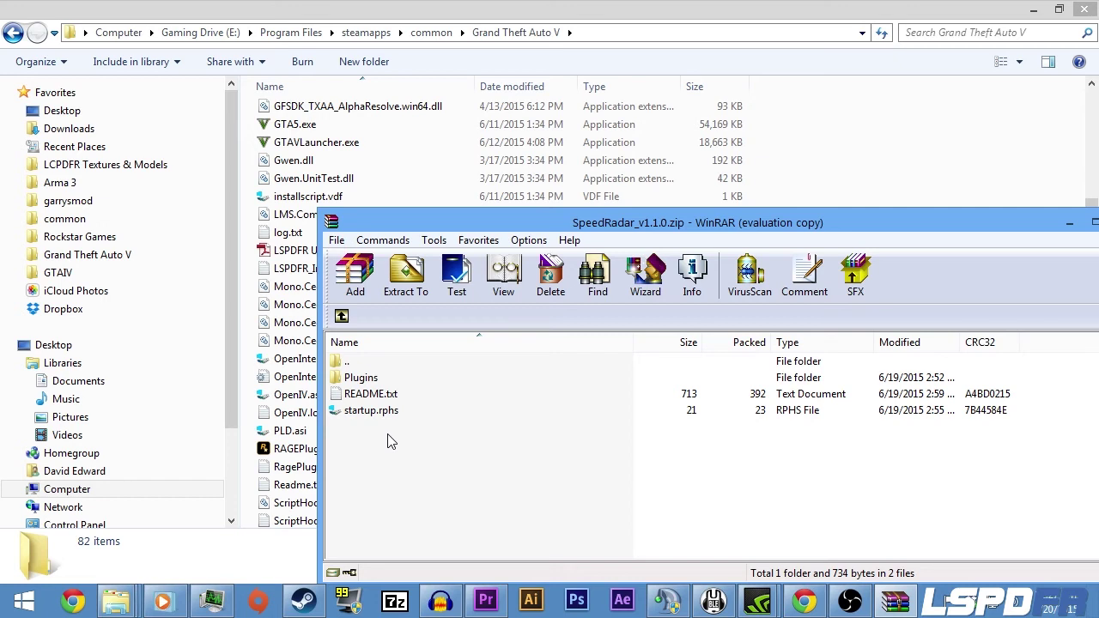
View the startup.rphs inside the archive to examine its plugin loading line, close the viewer and reposition the archive window
left_click(359, 414)
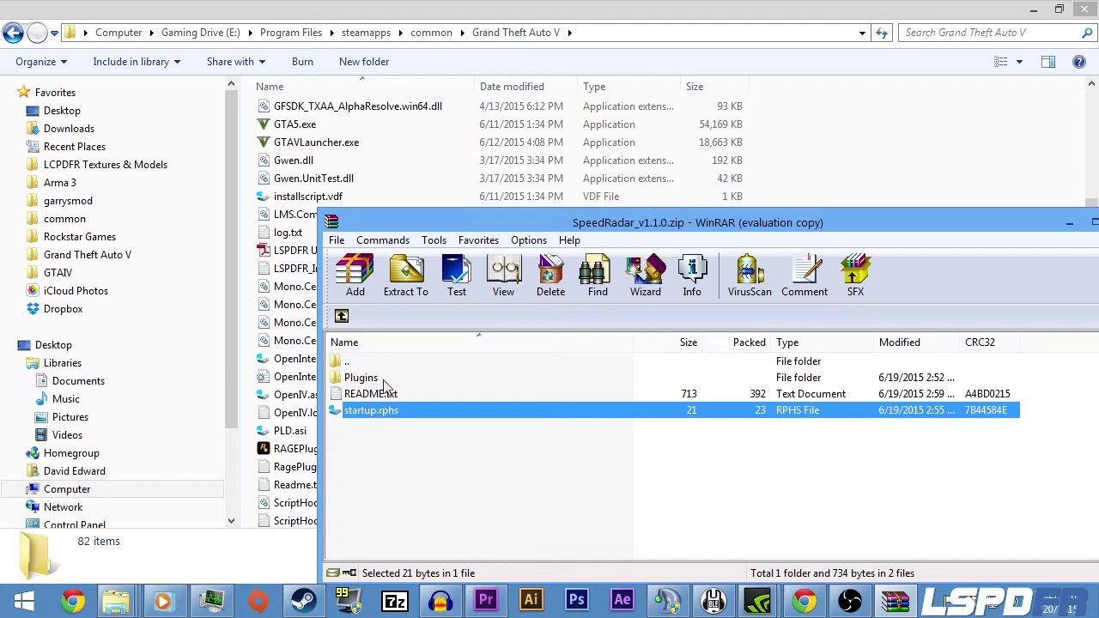
right_click(378, 411)
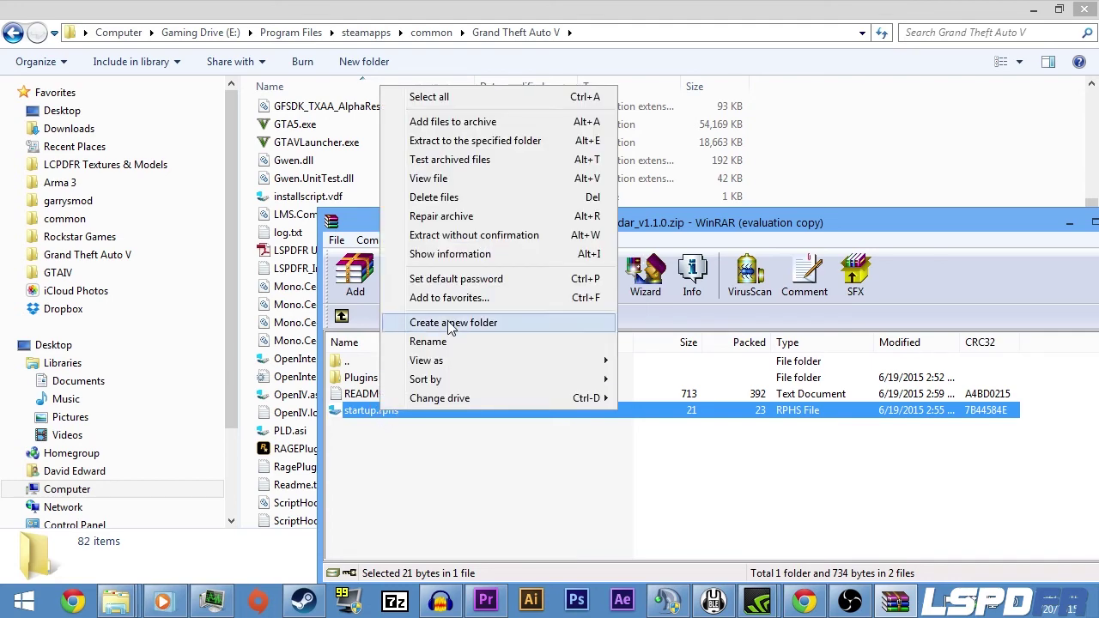
left_click(456, 180)
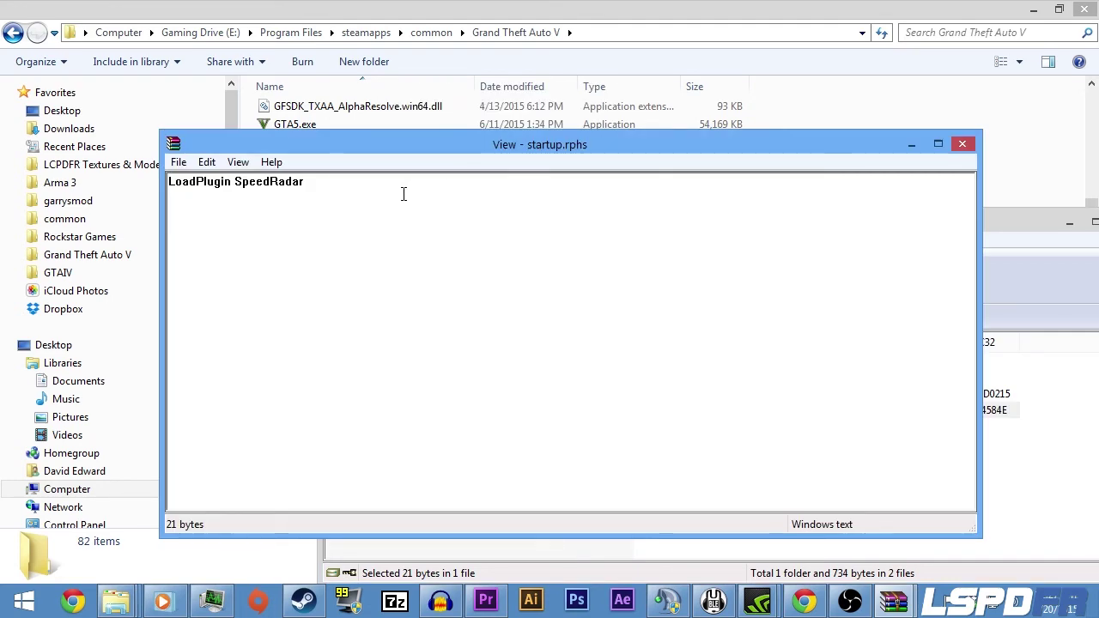
left_click_drag(360, 185, 176, 191)
left_click(283, 198)
left_click(963, 144)
left_click(540, 461)
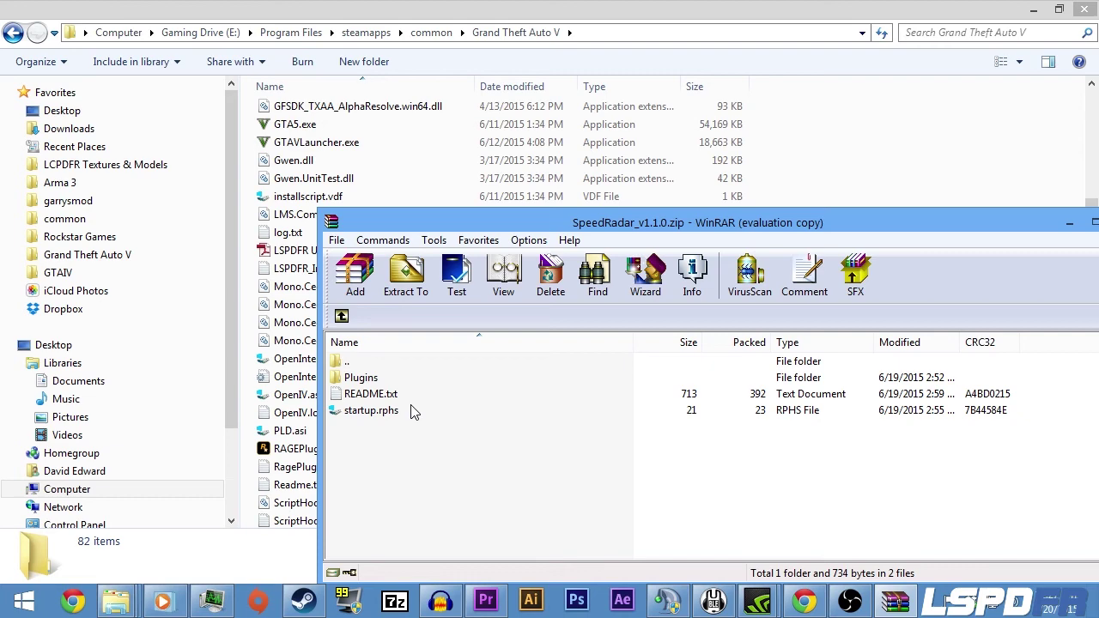
left_click_drag(553, 222, 369, 147)
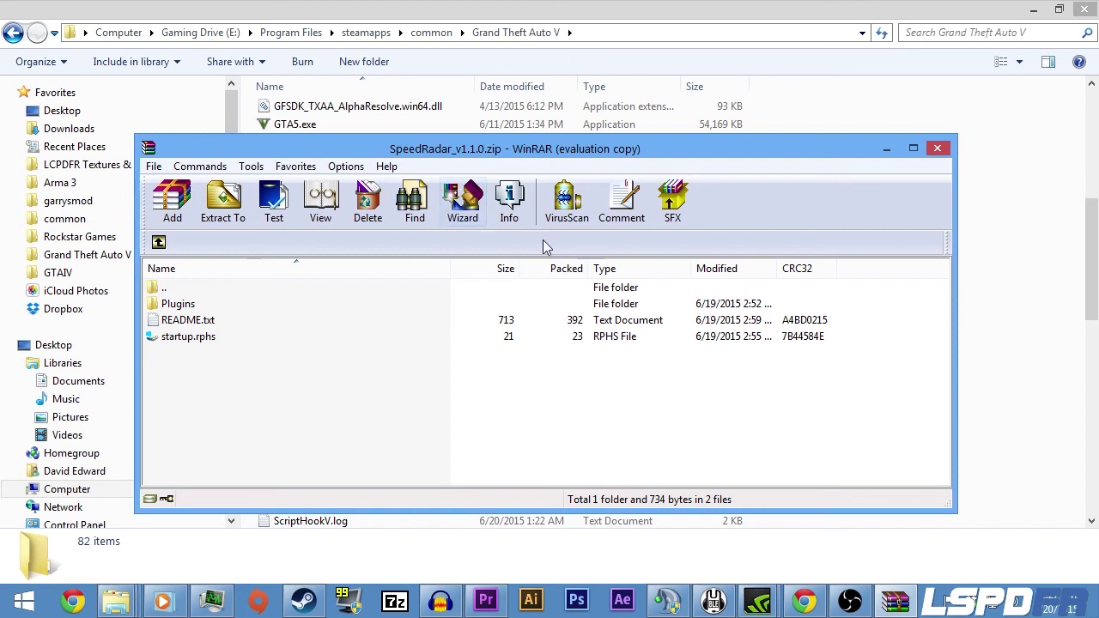